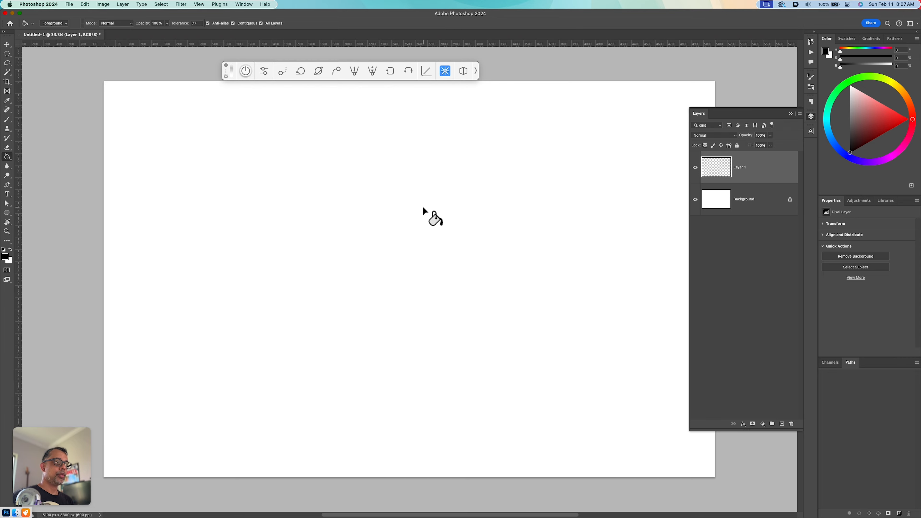
- Lasso a freehand mountain-like shape on Layer 1, fill it with the black foreground colour and deselect
key("l")
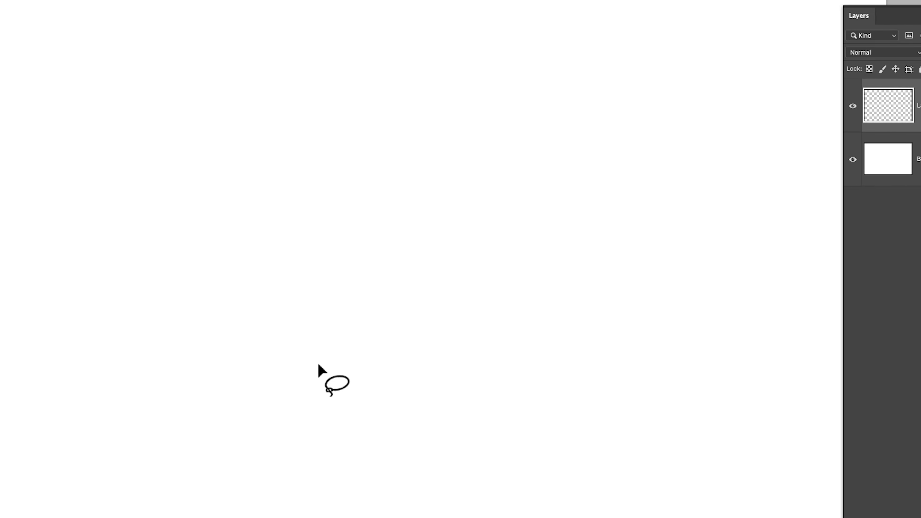
mouse_move(295, 377)
left_mouse_down()
mouse_move(395, 233)
mouse_move(470, 294)
mouse_move(521, 395)
mouse_move(523, 429)
mouse_move(425, 433)
mouse_move(273, 399)
left_mouse_up()
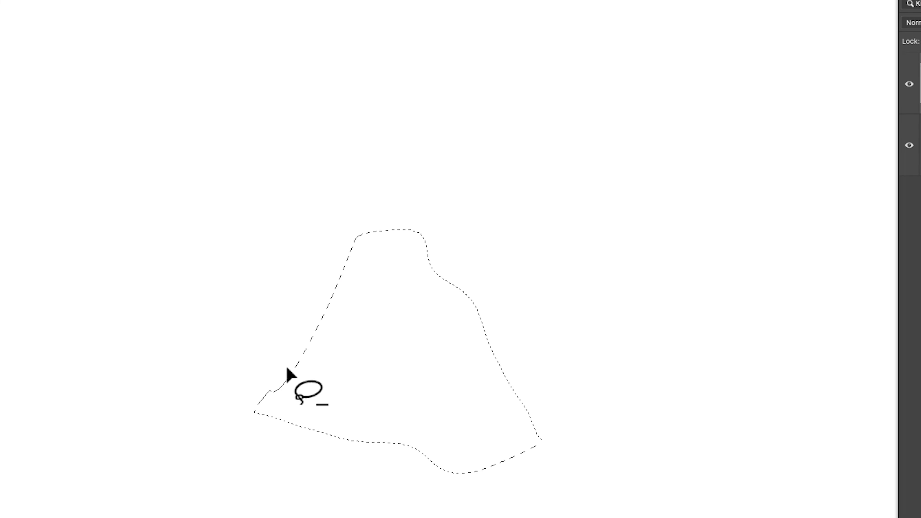
key("alt+BackSpace")
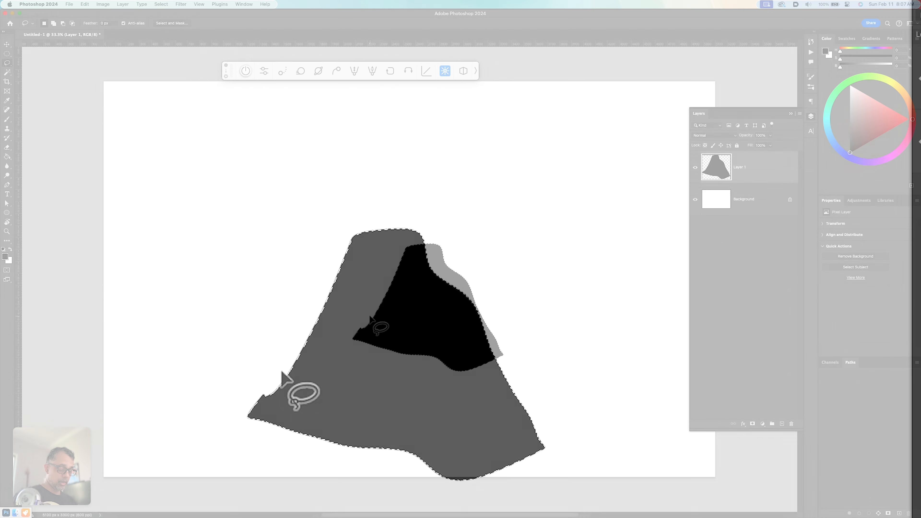
key("super+d")
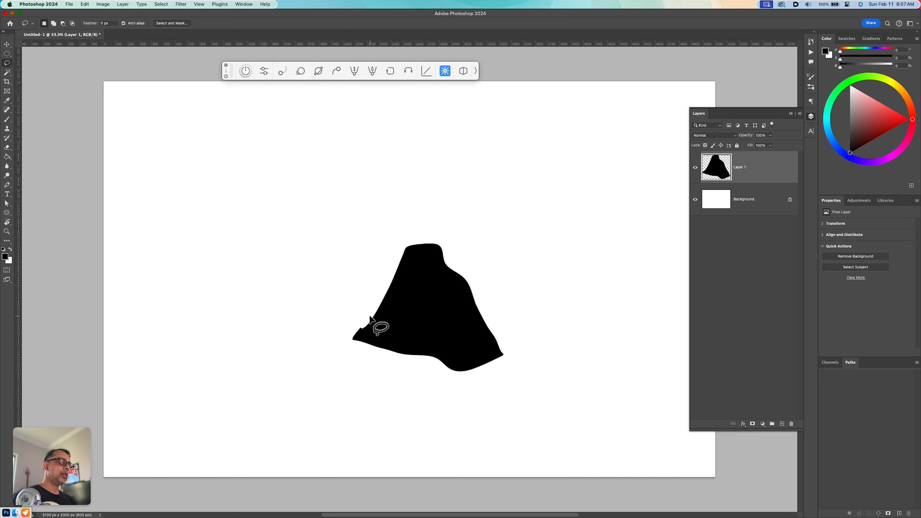
- Brush a wavy outline for the side face along the black shape's right edge and shade it with thin horizontal hatch lines
key("b")
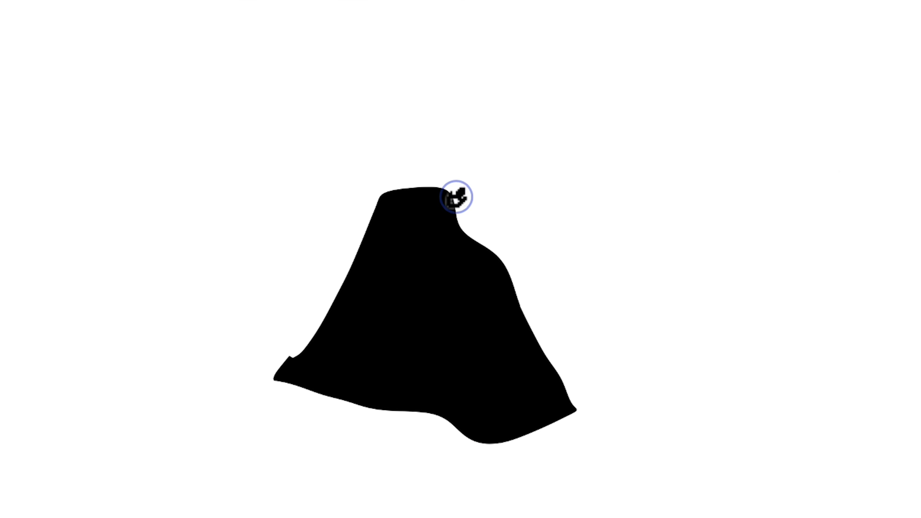
mouse_move(456, 196)
left_mouse_down()
mouse_move(663, 392)
mouse_move(624, 389)
mouse_move(645, 380)
mouse_move(556, 418)
mouse_move(627, 401)
mouse_move(640, 355)
mouse_move(598, 387)
mouse_move(505, 404)
mouse_move(582, 370)
mouse_move(439, 390)
left_mouse_up()
left_click_drag(594, 330, 449, 344)
left_click_drag(584, 312, 524, 321)
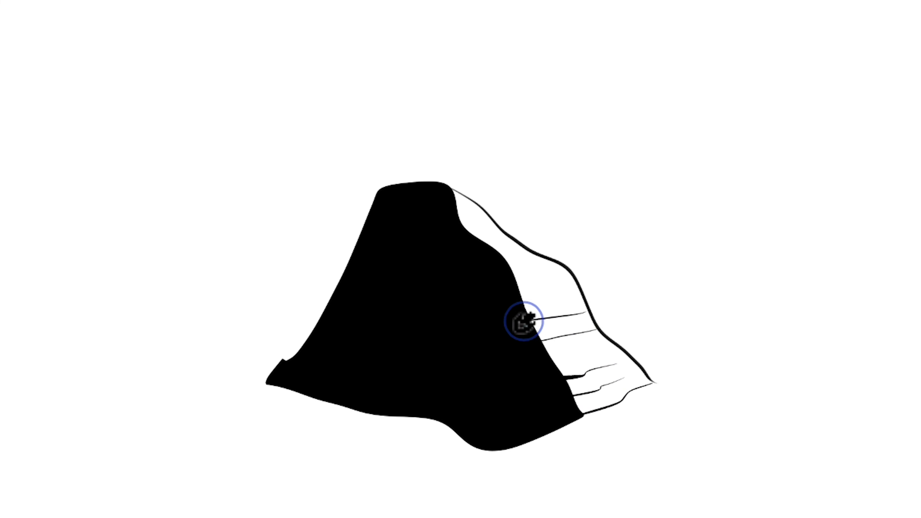
left_click_drag(575, 289, 460, 300)
mouse_move(542, 262)
left_mouse_down()
mouse_move(473, 267)
mouse_move(489, 259)
left_mouse_up()
left_click_drag(485, 218, 454, 223)
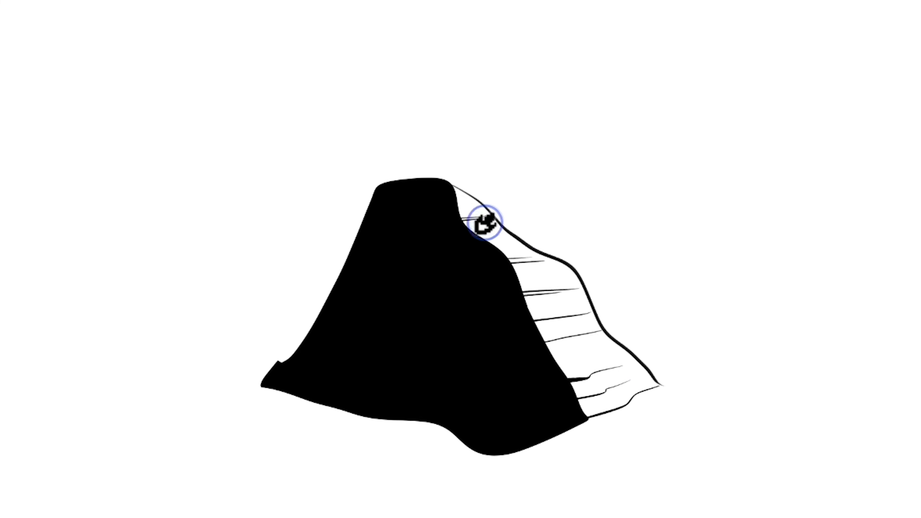
left_click_drag(564, 276, 440, 280)
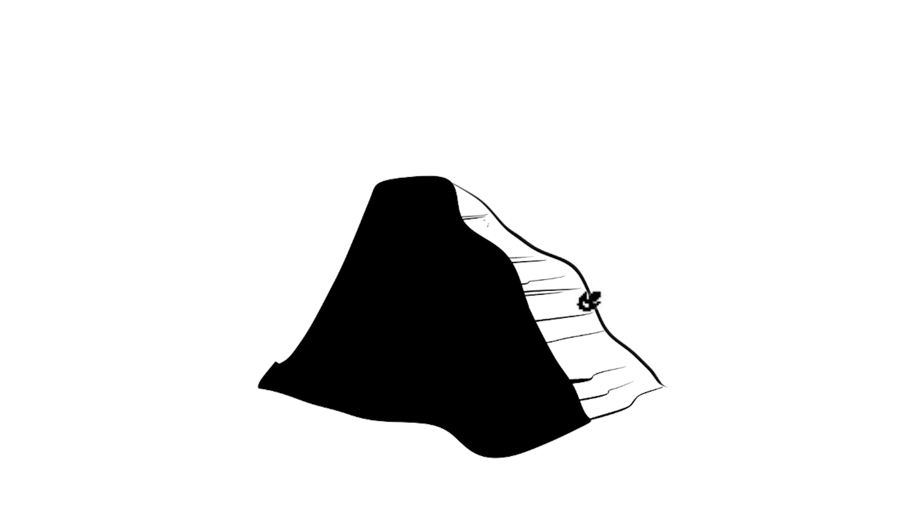
mouse_move(589, 300)
left_mouse_down()
mouse_move(452, 315)
mouse_move(411, 339)
left_mouse_up()
left_click_drag(590, 323, 378, 357)
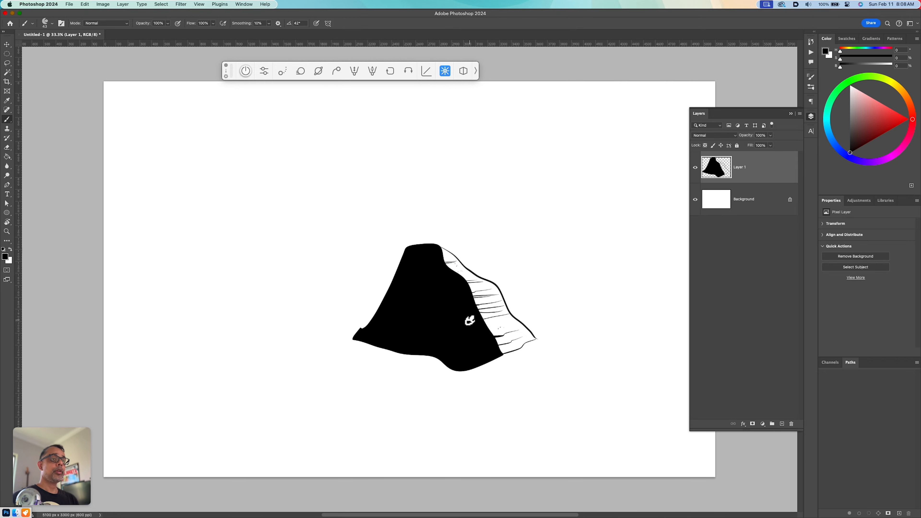
- Create a new layer with a black-filled rectangular marquee selection above and right of the mountain shape, and deselect
left_click_drag(7, 54, 33, 58)
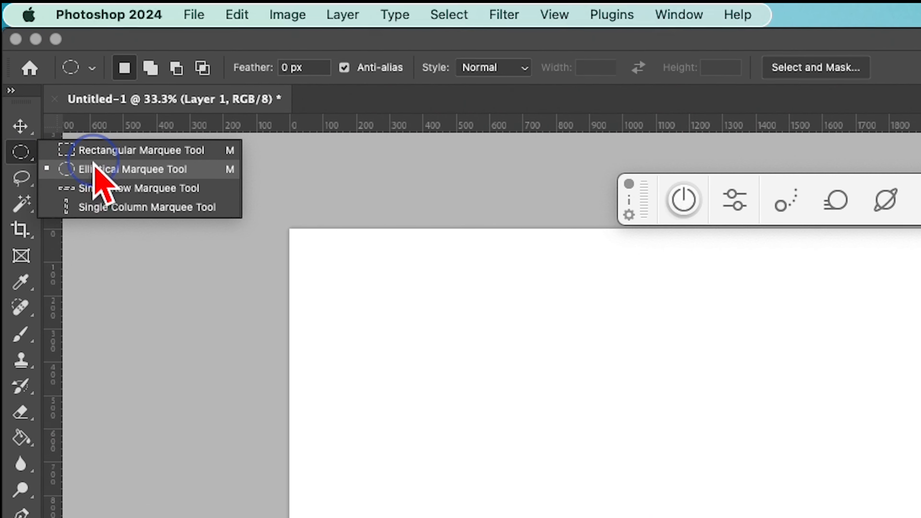
left_click(183, 151)
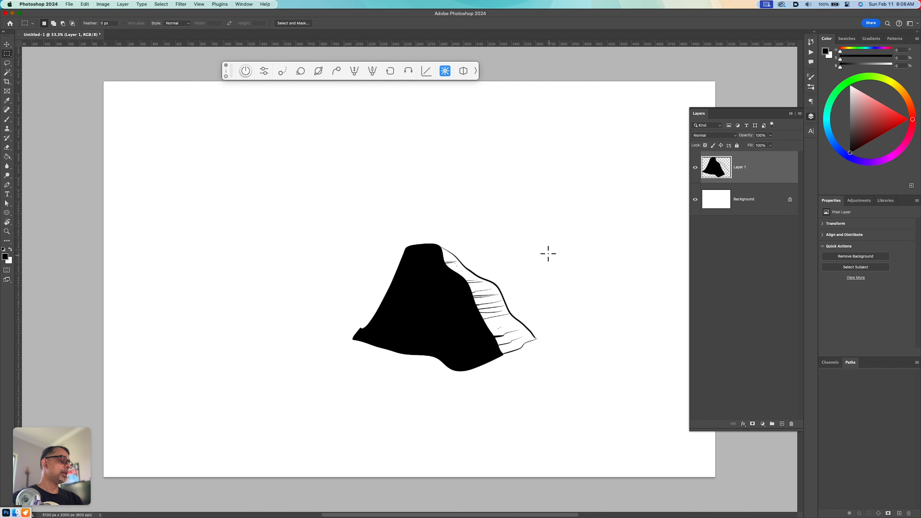
key("alt+shift+super+n")
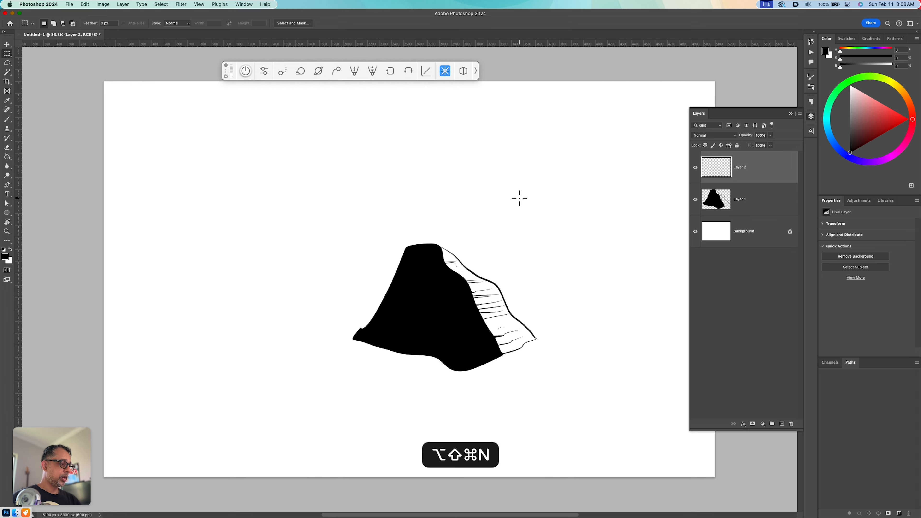
left_click_drag(518, 186, 580, 255)
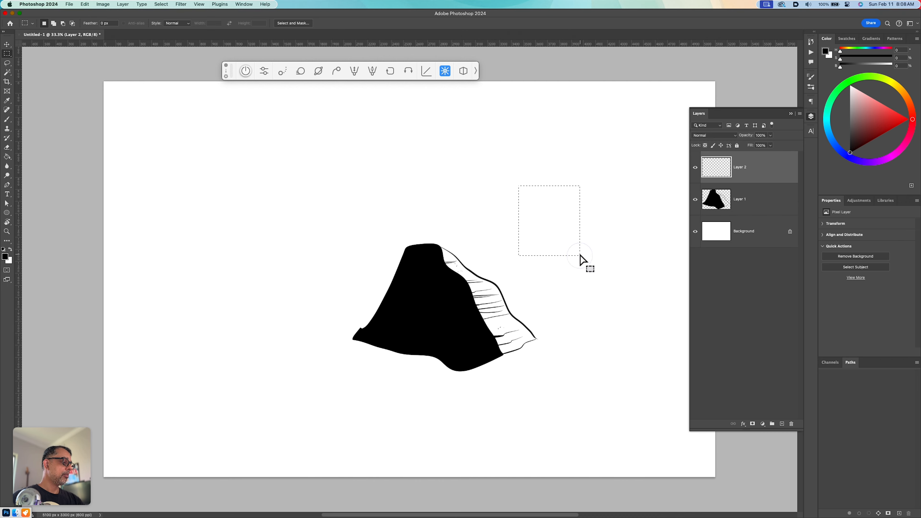
key("alt+BackSpace")
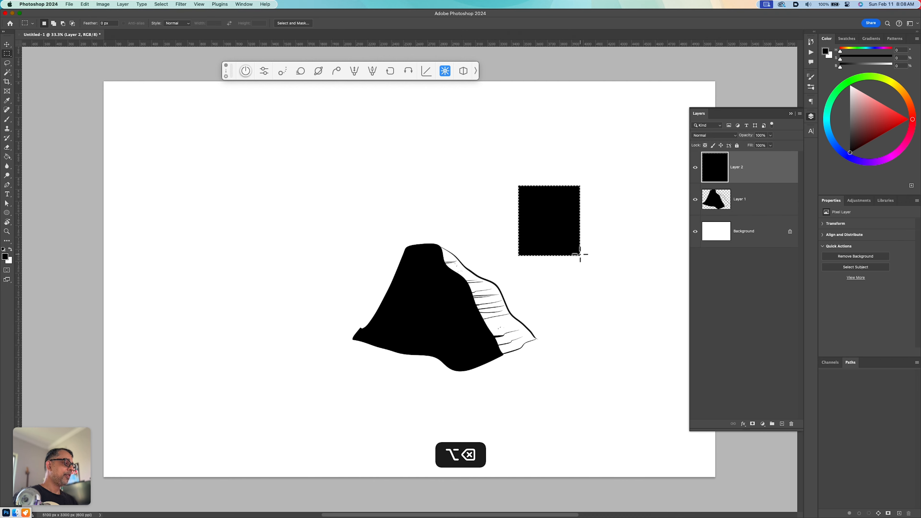
key("super+d")
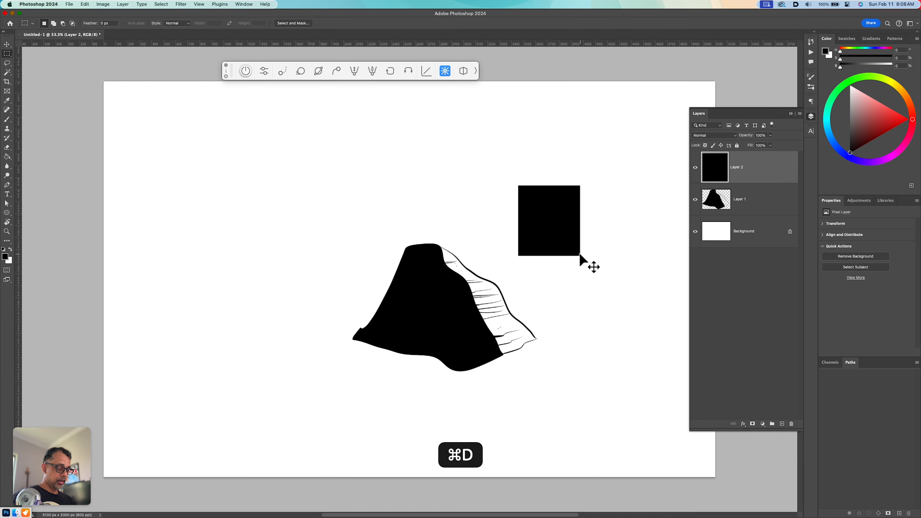
- Apply a Perspective transform to the black rectangle, widening its upper edge into an inverted trapezoid
key("super+t")
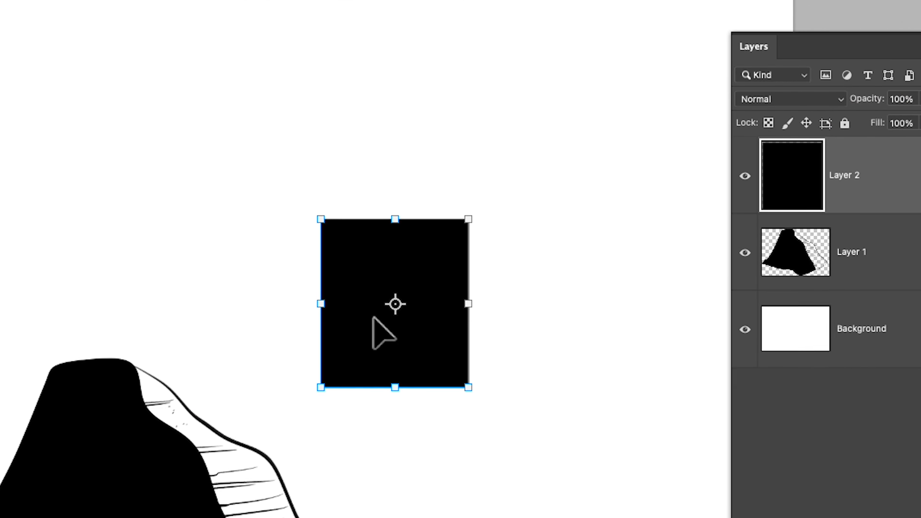
right_click(539, 225)
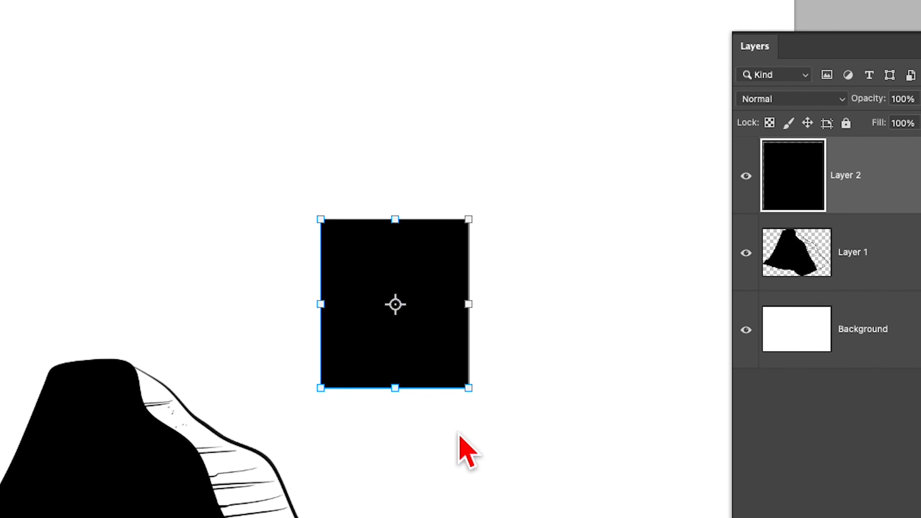
left_click(576, 275)
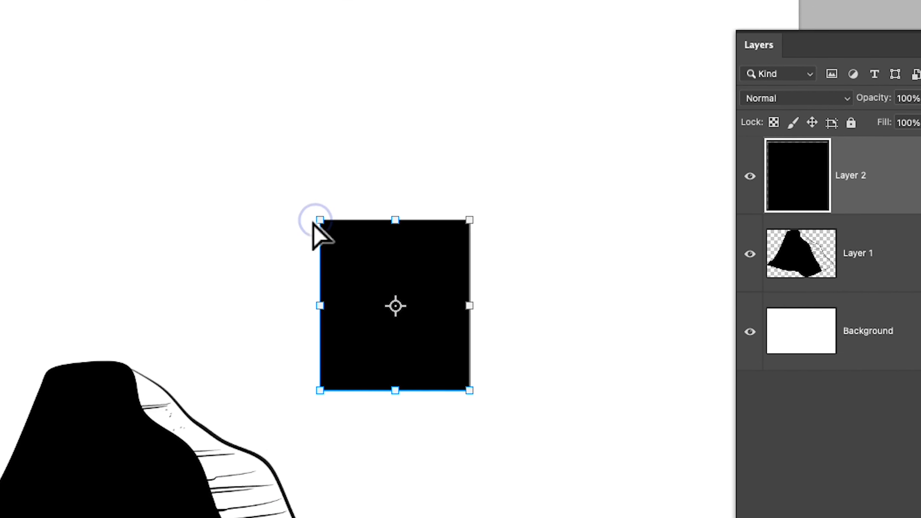
left_click_drag(319, 220, 251, 220)
key("Return")
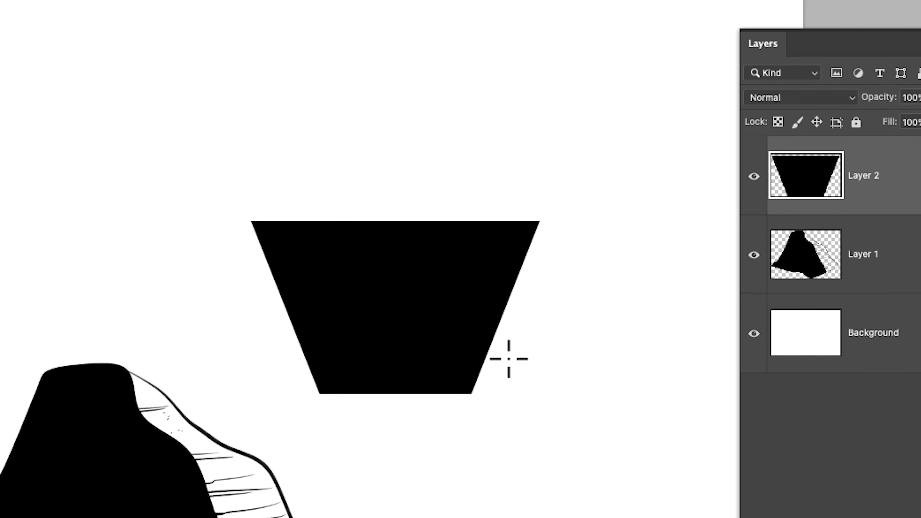
- On a new layer, brush the outline of a tapered top face above the trapezoid, with a curved notch in each side
key("ctrl+shift+alt+n")
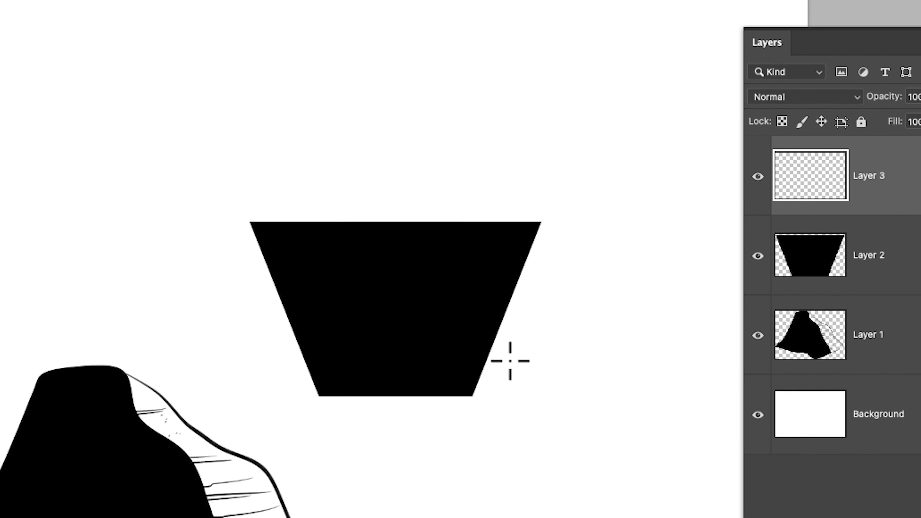
left_click_drag(328, 80, 496, 77)
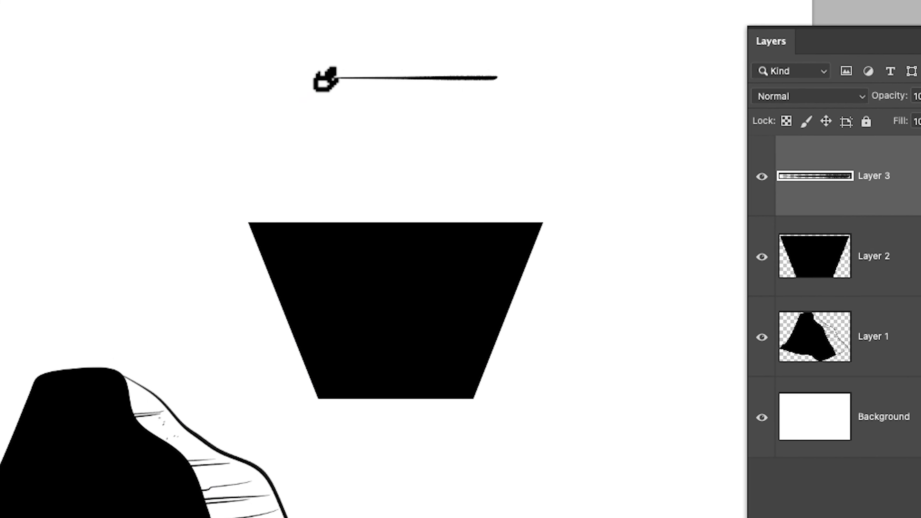
mouse_move(327, 77)
left_mouse_down()
mouse_move(302, 131)
mouse_move(308, 139)
mouse_move(277, 170)
mouse_move(246, 234)
left_mouse_up()
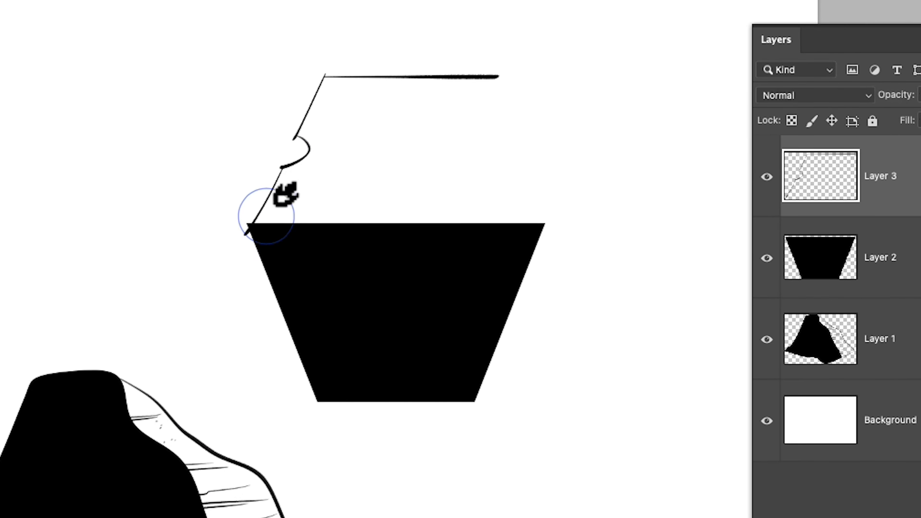
mouse_move(499, 74)
left_mouse_down()
mouse_move(544, 169)
mouse_move(530, 164)
mouse_move(547, 224)
left_mouse_up()
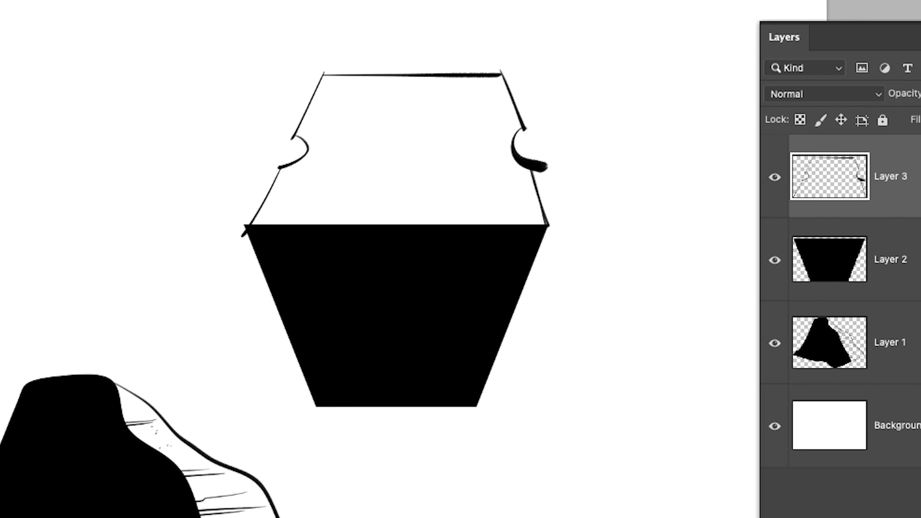
- Lasso the stroke end overshooting the top face's right notch and cut it away
key("l")
left_click_drag(530, 159, 537, 141)
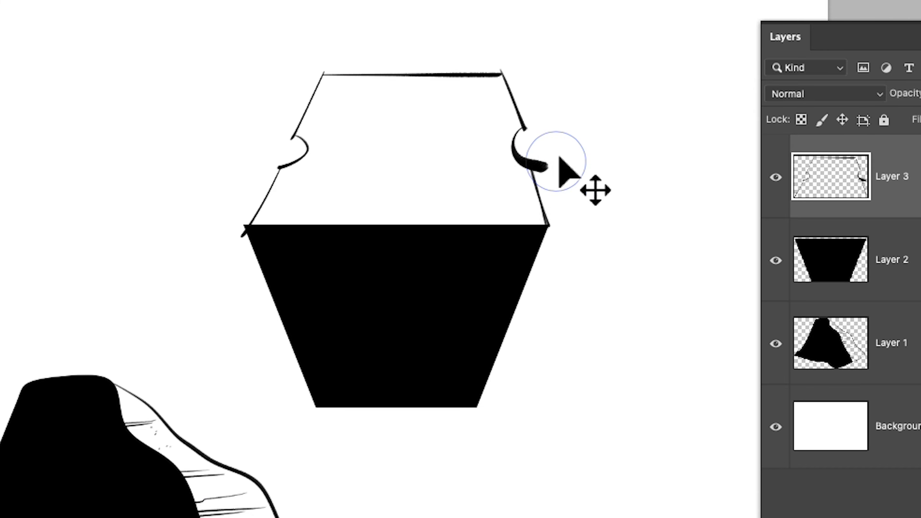
key("super+x")
- Brush a straight horizontal line across the top face between the notches and add small detail marks on its upper edge
key("b")
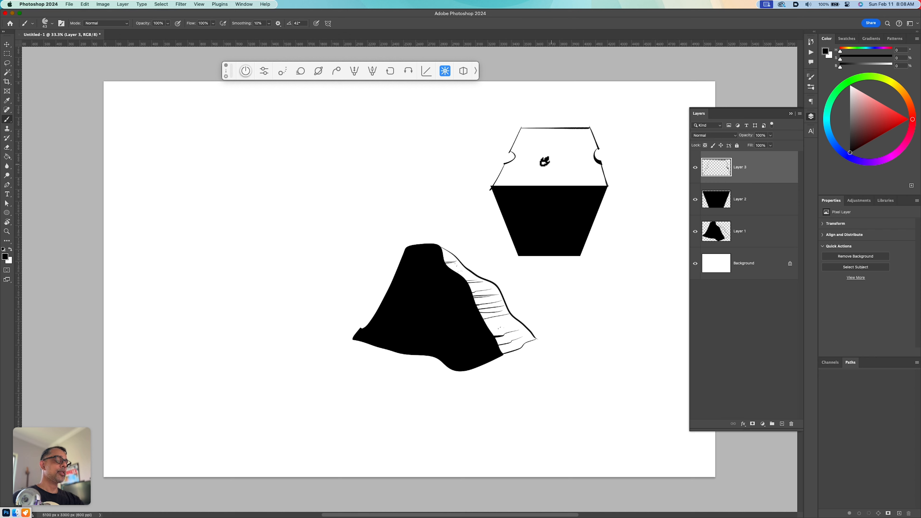
left_click(593, 150, "shift")
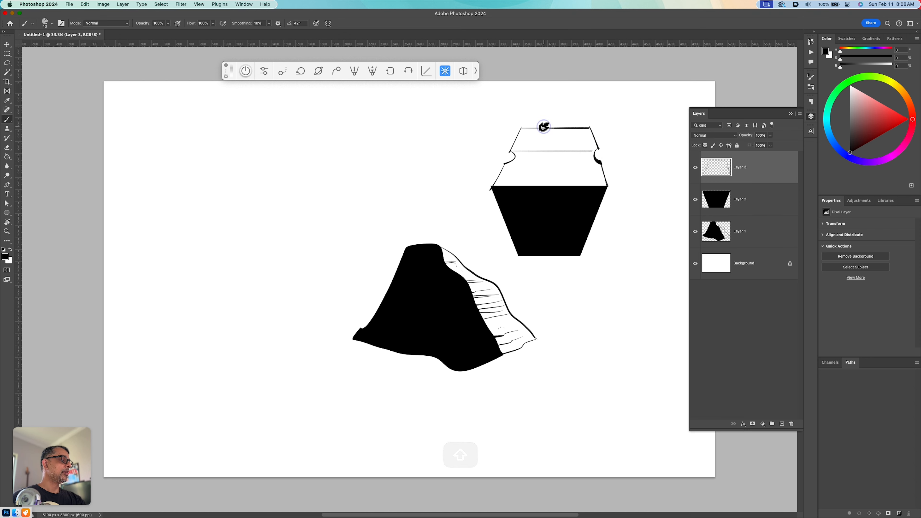
mouse_move(539, 127)
left_mouse_down()
mouse_move(569, 132)
mouse_move(554, 132)
left_mouse_up()
- Brush curved outer edges around both side notches and shade them with short hatch lines
left_click_drag(559, 128, 603, 167)
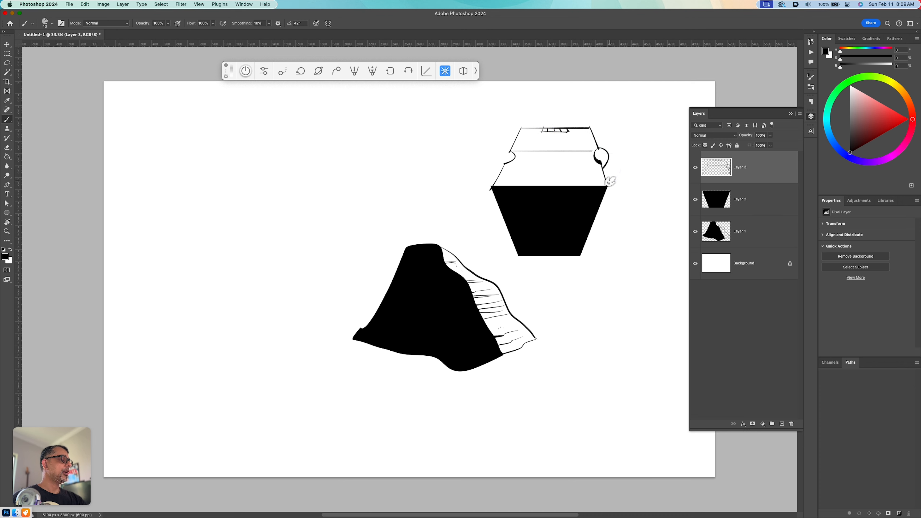
left_click_drag(509, 151, 503, 170)
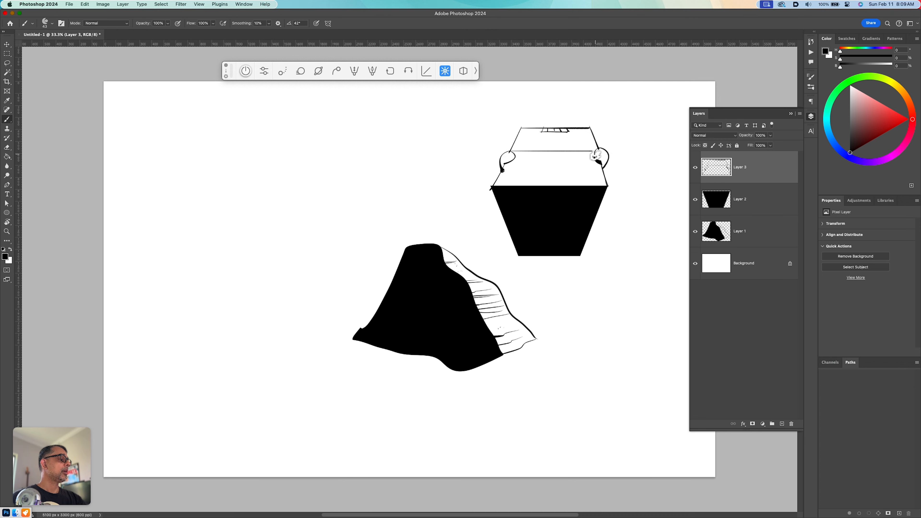
mouse_move(595, 155)
left_mouse_down()
mouse_move(607, 152)
mouse_move(607, 161)
left_mouse_up()
left_click_drag(506, 155, 510, 162)
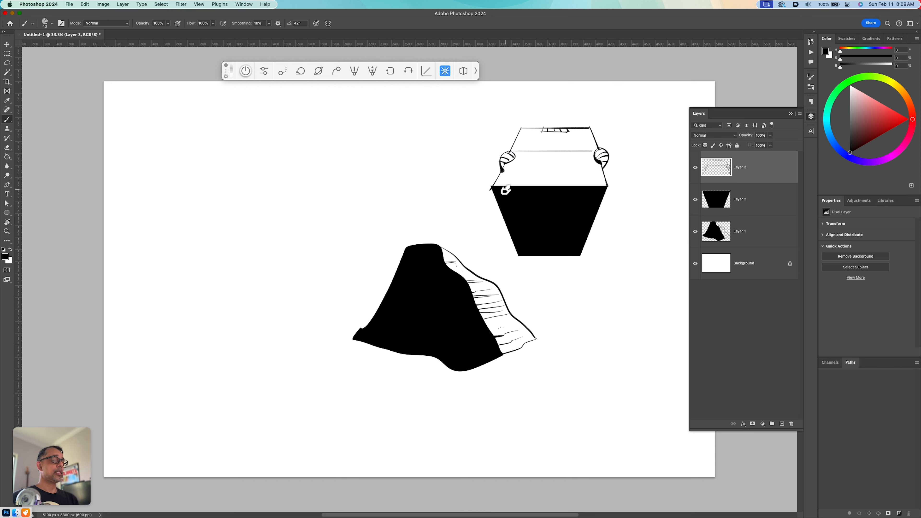
- Cut a wide elliptical marquee selection out of the black trapezoid on Layer 2
left_click(7, 53)
left_click(48, 63)
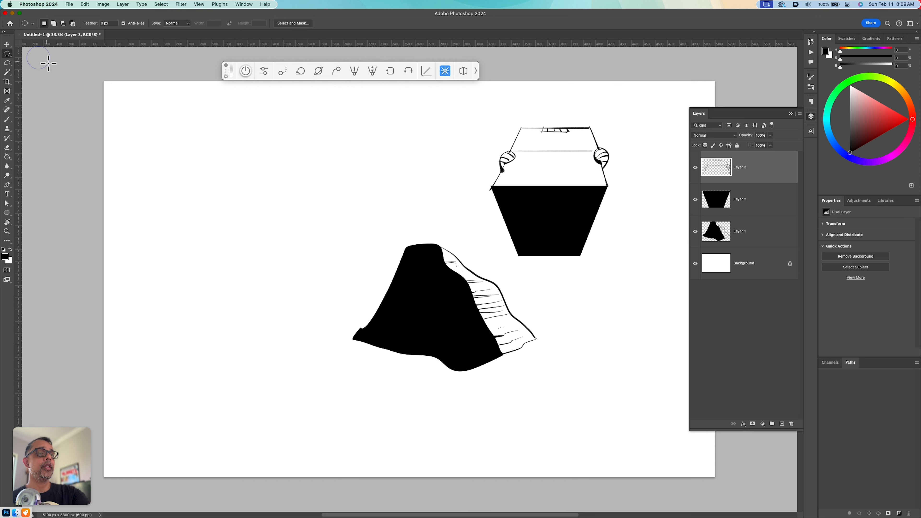
mouse_move(519, 199)
left_mouse_down()
mouse_move(584, 222)
mouse_move(557, 230)
left_mouse_up()
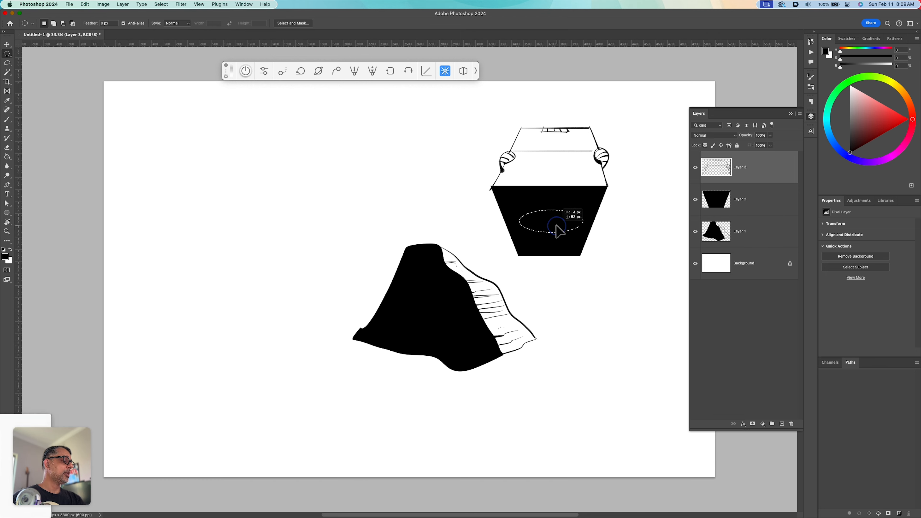
key("super+x")
key("Escape")
left_click(734, 203)
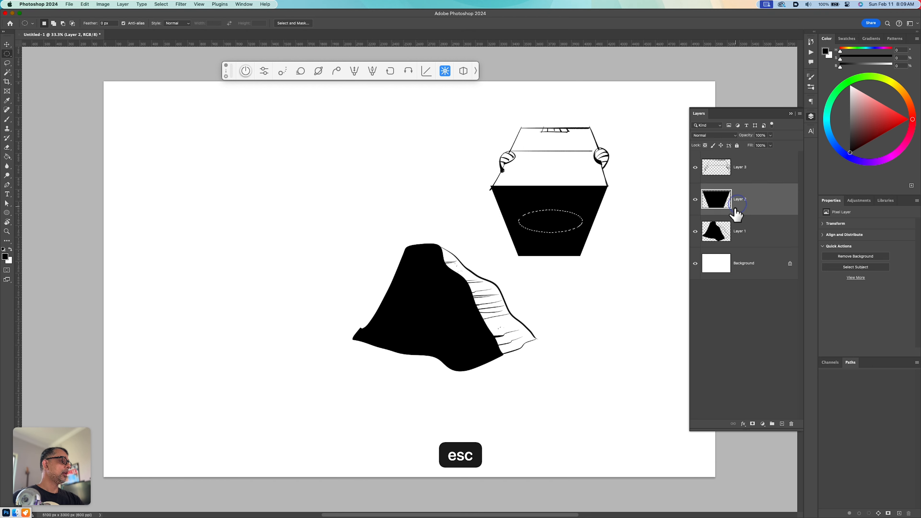
key("super+x")
- Brush a curved inner rim with short hatch lines along the lower edge of the elliptical hole
key("b")
mouse_move(522, 223)
left_mouse_down()
mouse_move(581, 221)
mouse_move(552, 233)
mouse_move(523, 224)
mouse_move(555, 233)
left_mouse_up()
left_click_drag(561, 227, 563, 231)
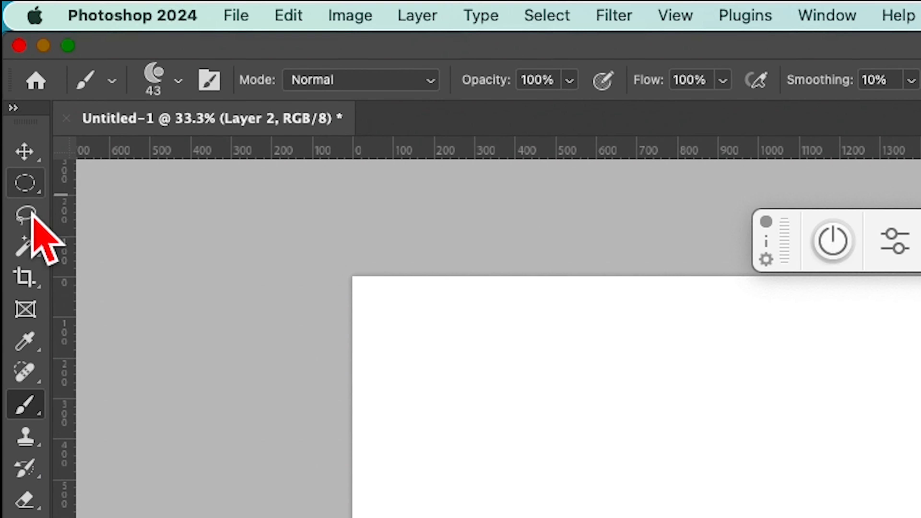
- Draw a tall, angular polygonal lasso selection beside the mound on Layer 2, fill it with black and deselect
left_click_drag(7, 63, 37, 71)
left_click_drag(124, 240, 124, 241)
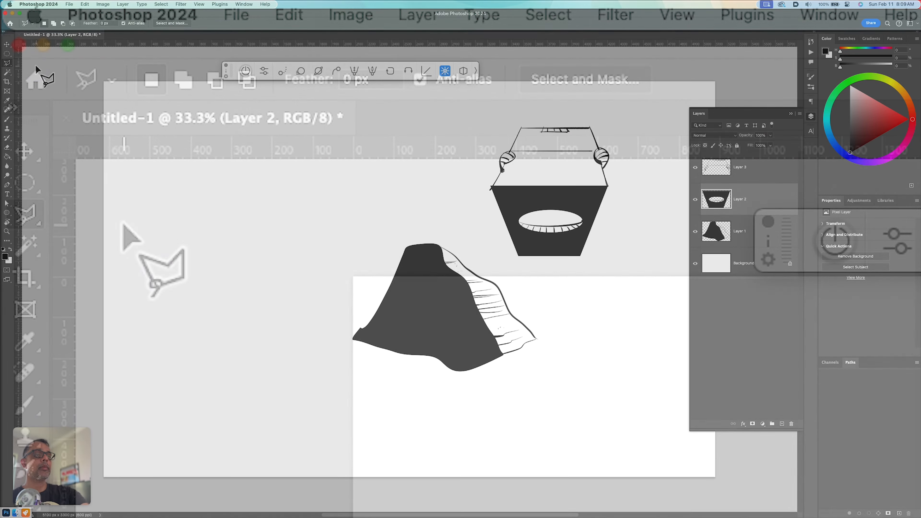
left_click(173, 269)
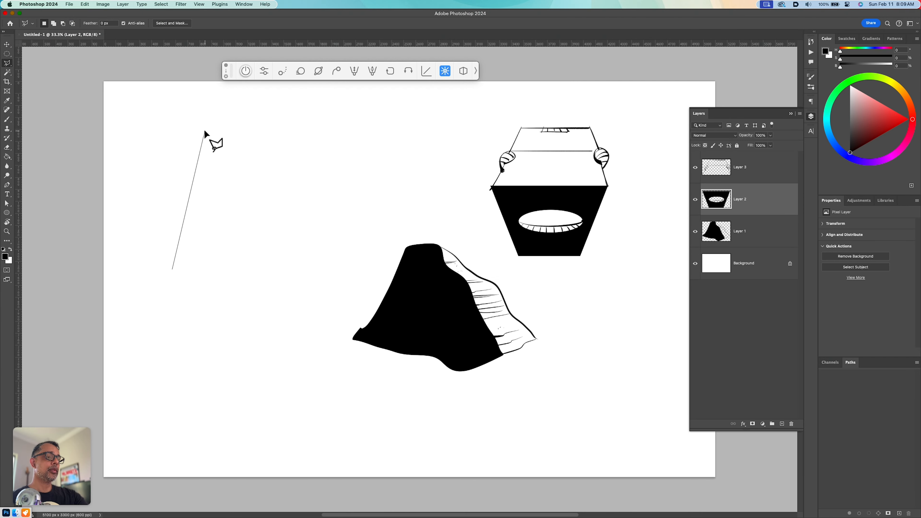
left_click(205, 131)
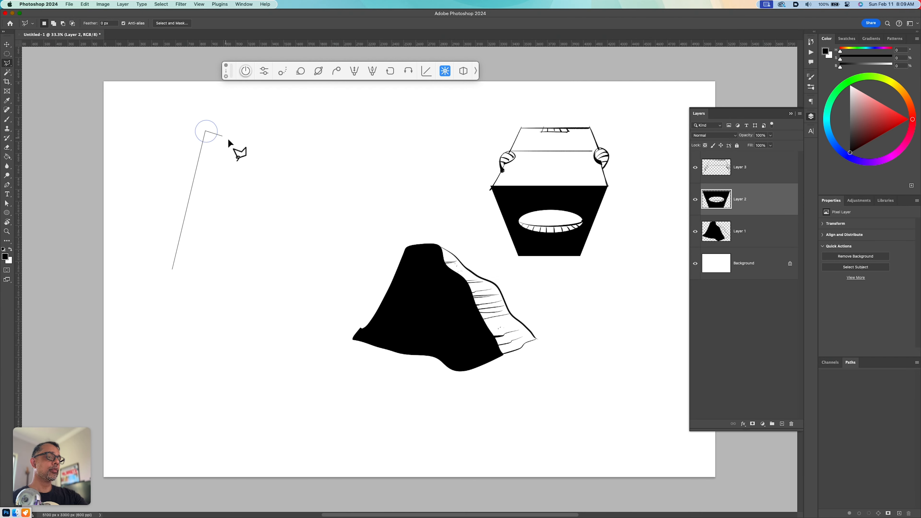
left_click(234, 139)
left_click(267, 241)
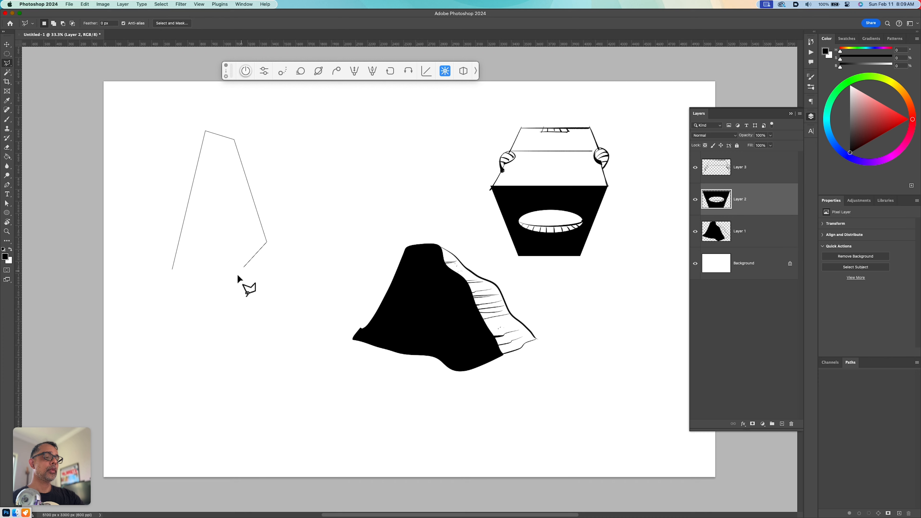
left_click(233, 291)
left_click(149, 286)
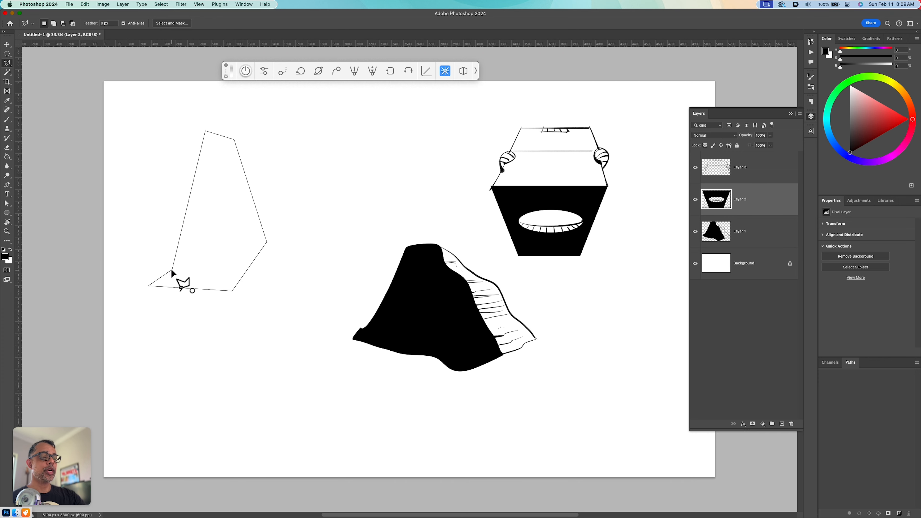
left_click(173, 279)
key("alt+BackSpace")
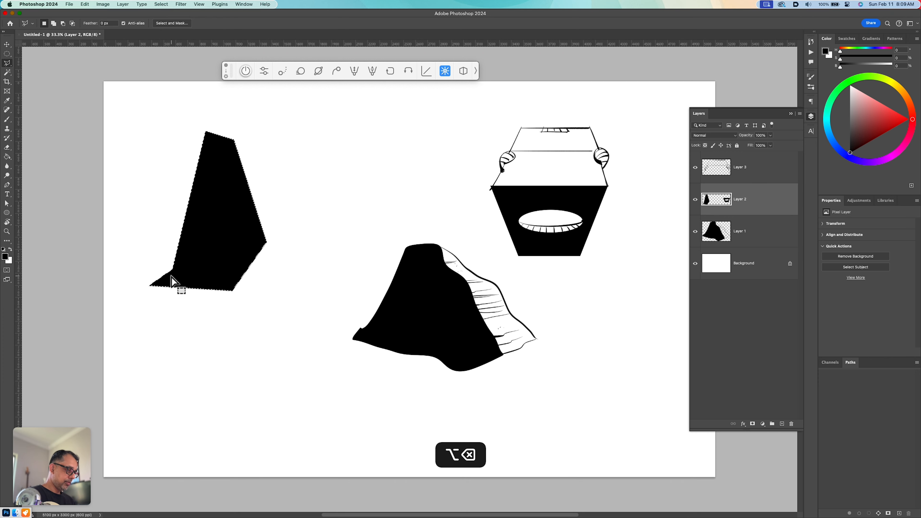
key("super+d")
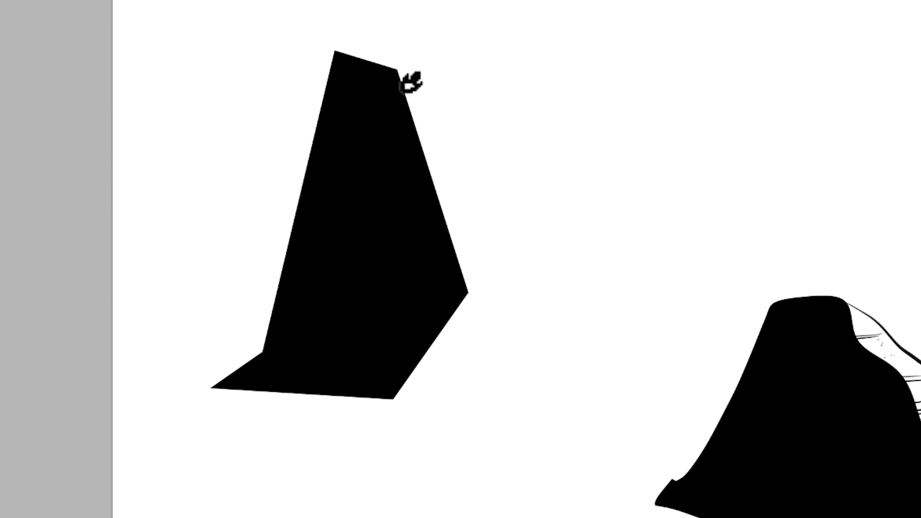
- Brush thin straight outlines off the black shape's slanted right edge to form a receding side face
mouse_move(397, 72)
left_mouse_down()
mouse_move(438, 77)
mouse_move(434, 84)
mouse_move(447, 88)
mouse_move(534, 270)
left_mouse_up()
key("ctrl+z")
key("ctrl+z")
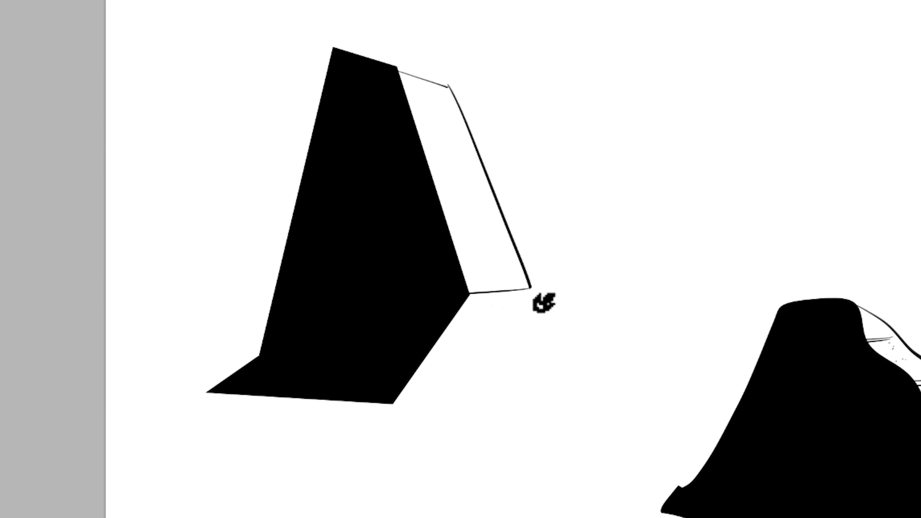
- Brush a small wall under the side face, with a slanted corner edge, a base line and foliage scribbles
left_click_drag(509, 292, 496, 360)
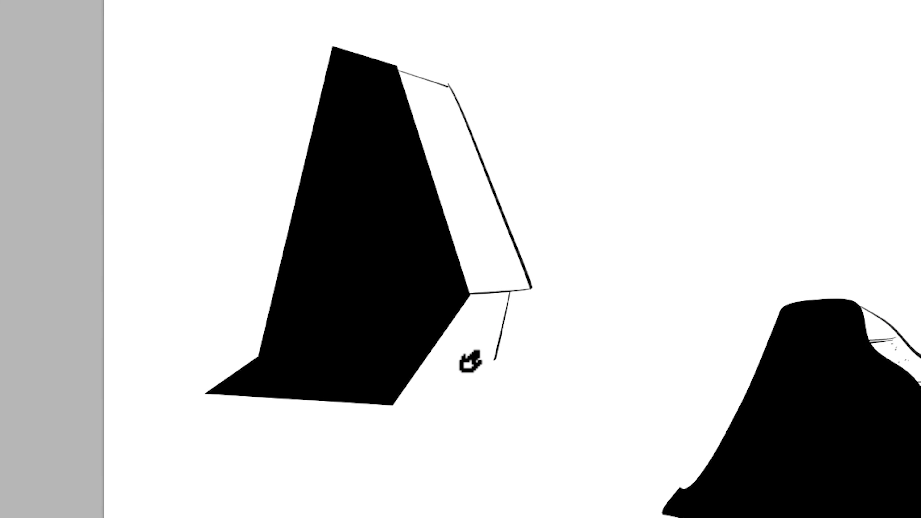
key("ctrl+z")
left_click_drag(514, 291, 485, 344)
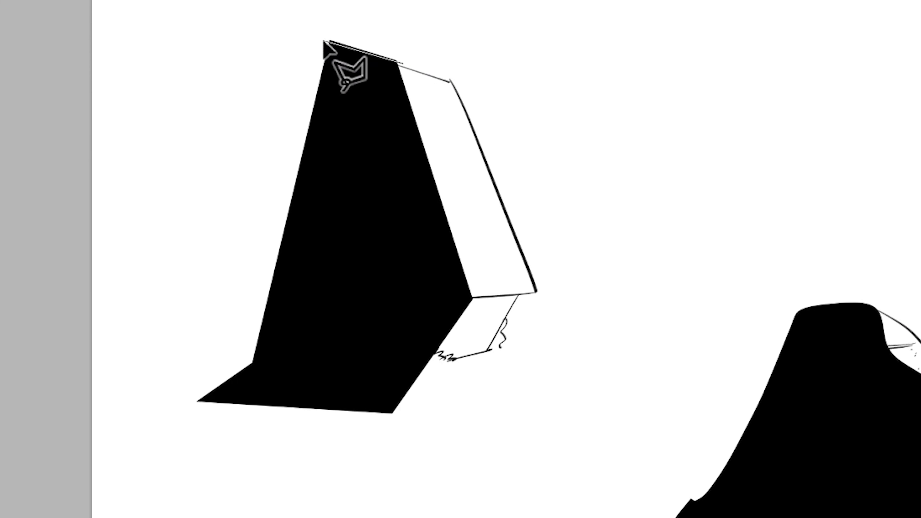
- Trim the black shape's top edge with a narrow polygonal lasso selection so it aligns with the side face outline, and deselect
left_click(305, 36)
left_click(401, 65)
left_click(397, 36)
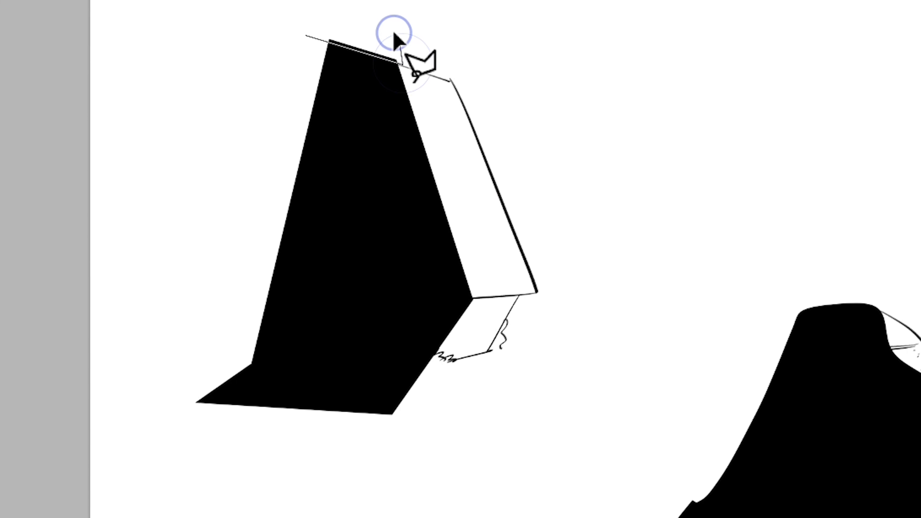
left_click(325, 9)
left_click(306, 35)
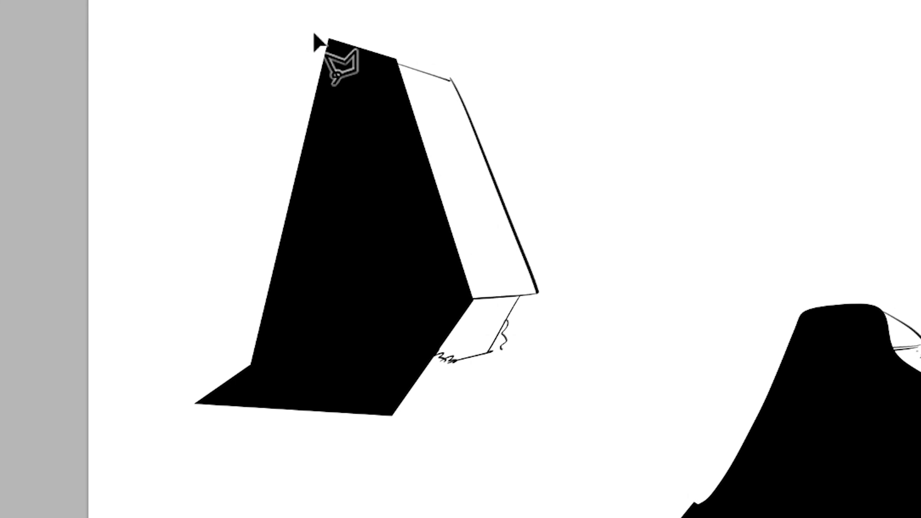
key("ctrl+d")
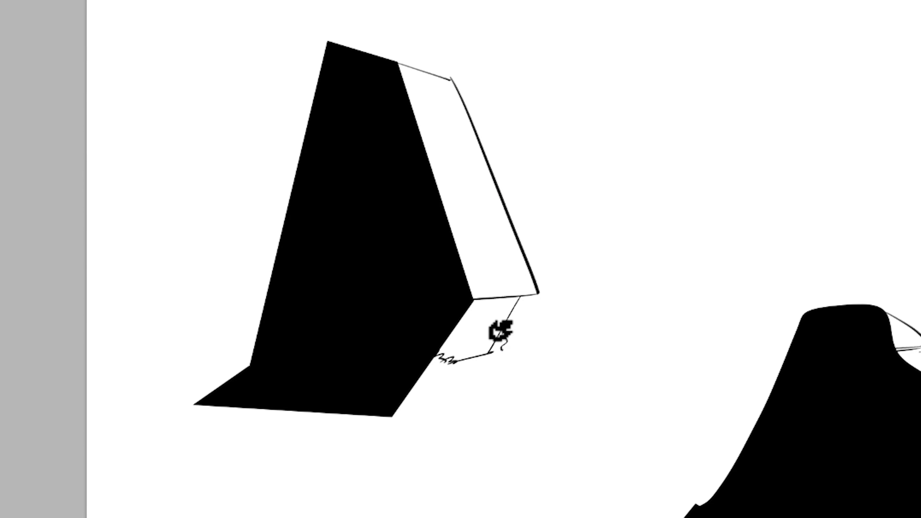
- Brush a small four-pane window on the lower wall and six spaced lines across the side face
left_click(480, 329)
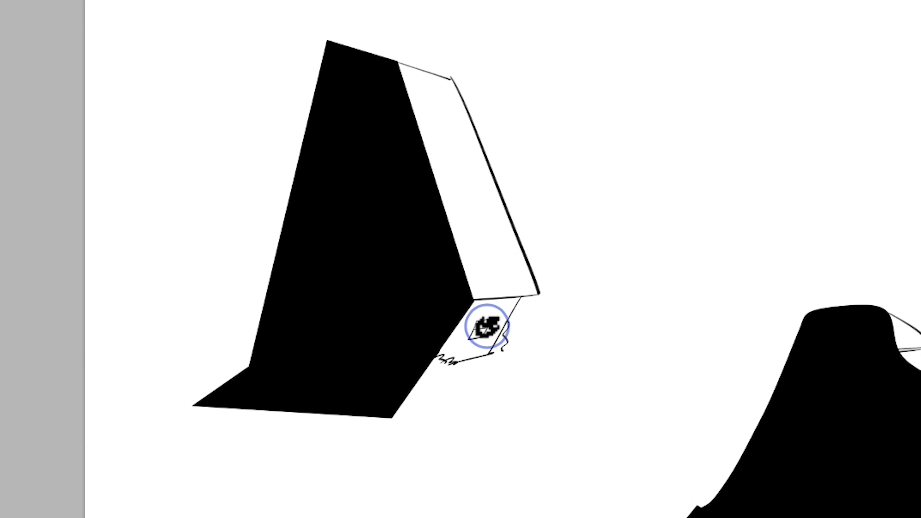
left_click_drag(399, 82, 455, 86)
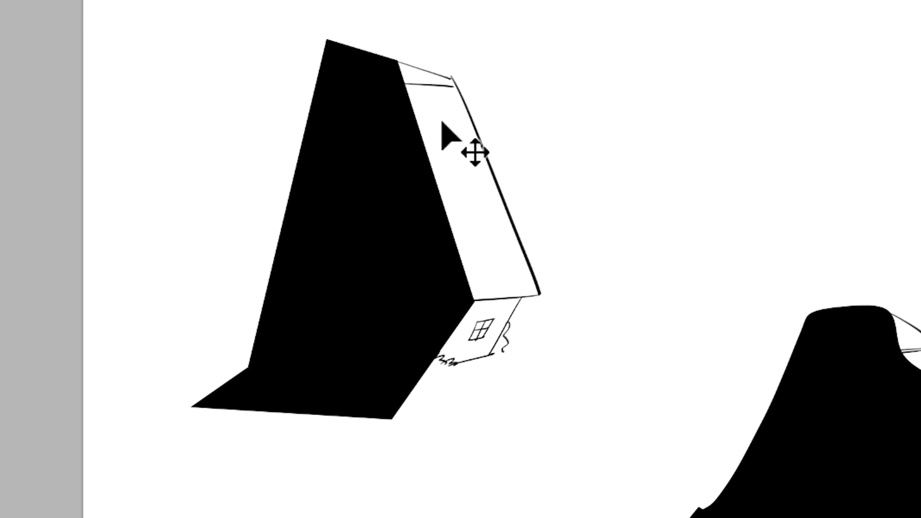
key("ctrl+z")
left_click_drag(398, 90, 456, 99)
left_click_drag(421, 130, 463, 134)
left_click_drag(433, 167, 488, 174)
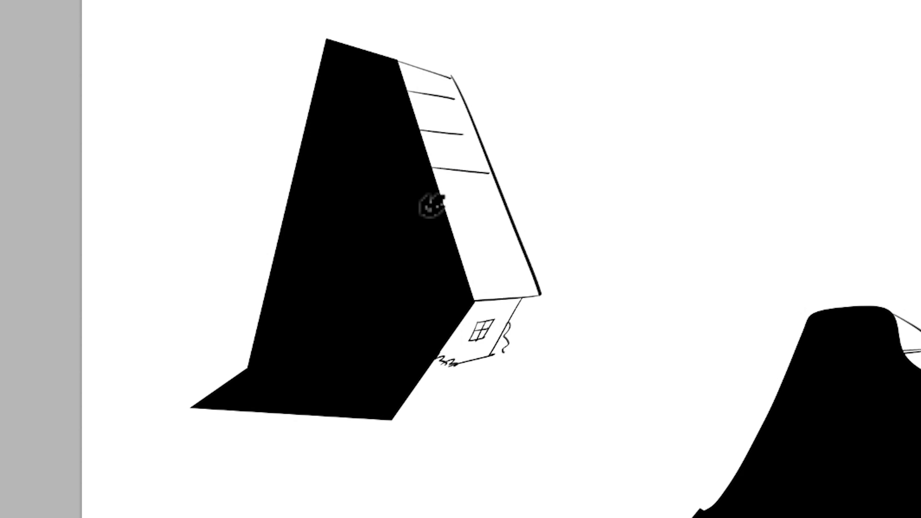
left_click_drag(446, 209, 500, 210)
left_click_drag(459, 251, 509, 249)
left_click_drag(467, 277, 529, 274)
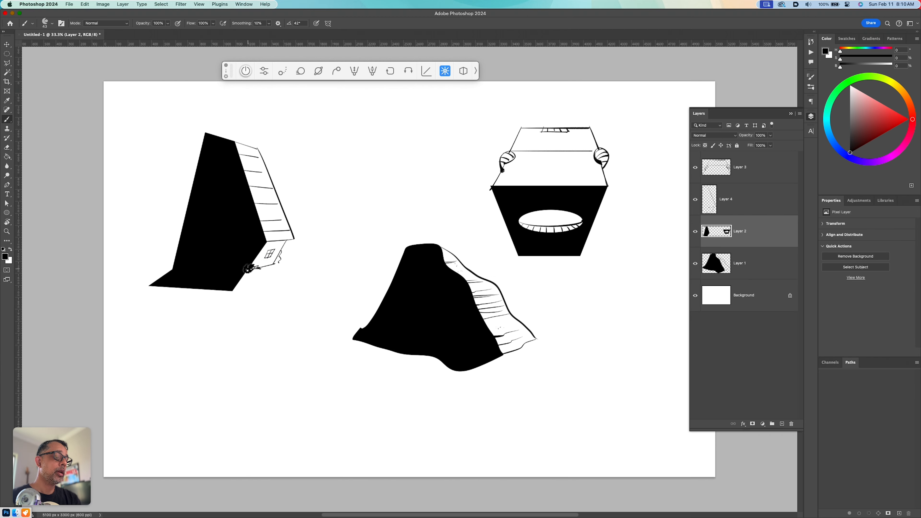
- Darken the grass and foliage scribbles around the base of the small wall with black
key("g")
key("b")
left_click_drag(251, 267, 276, 262)
key("super+z")
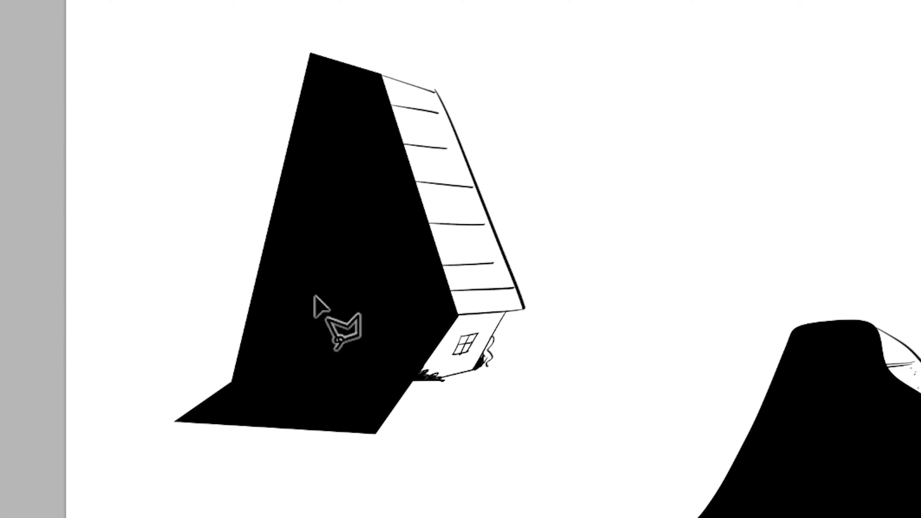
left_click(317, 298)
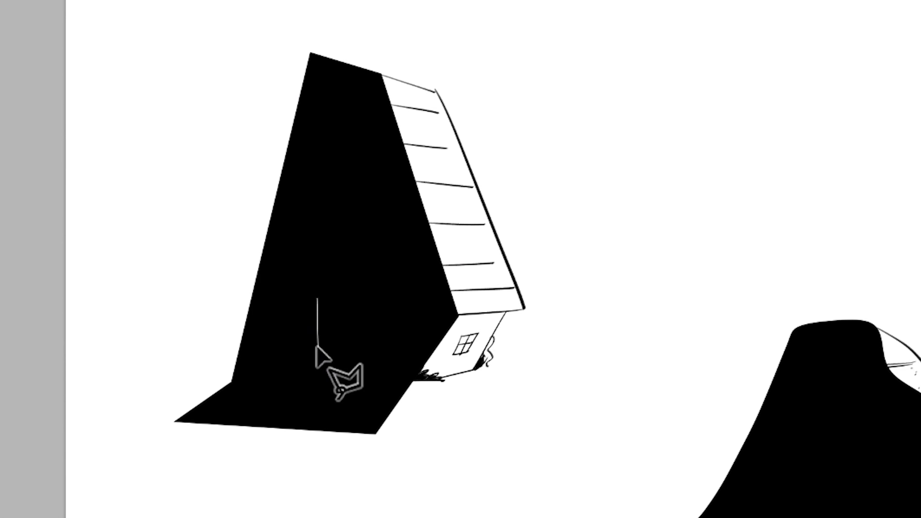
left_click(317, 343)
key("Escape")
- Fill a small four-sided lasso selection low on the black face with white as a window, deselect, and brush a crossbar over it
left_click(319, 328)
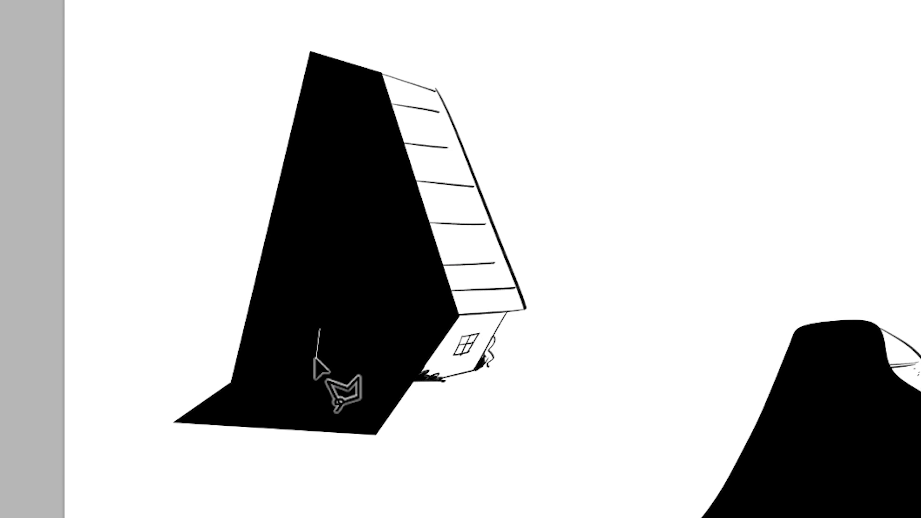
left_click(317, 359)
left_click(337, 361)
left_click(341, 321)
left_click(321, 321)
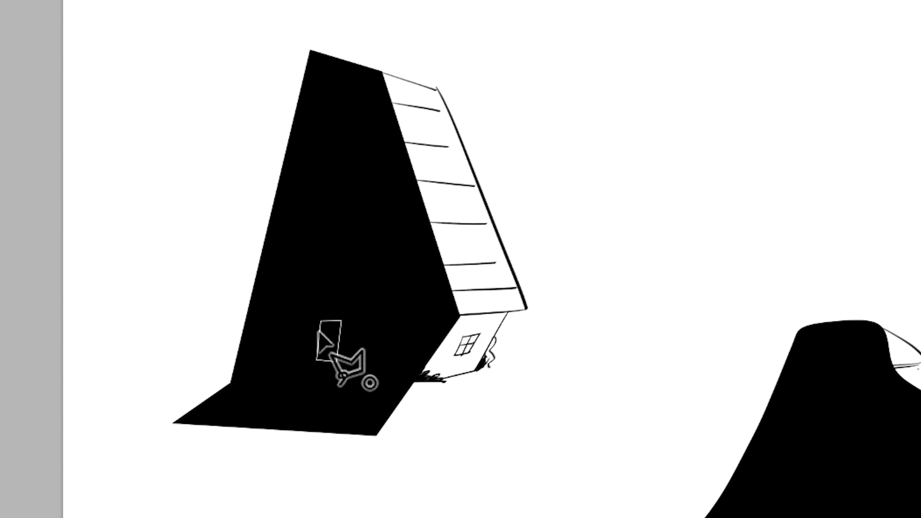
left_click(319, 330)
key("ctrl+BackSpace")
key("ctrl+d")
key("b")
mouse_move(315, 340)
left_mouse_down()
mouse_move(359, 338)
mouse_move(350, 337)
left_mouse_up()
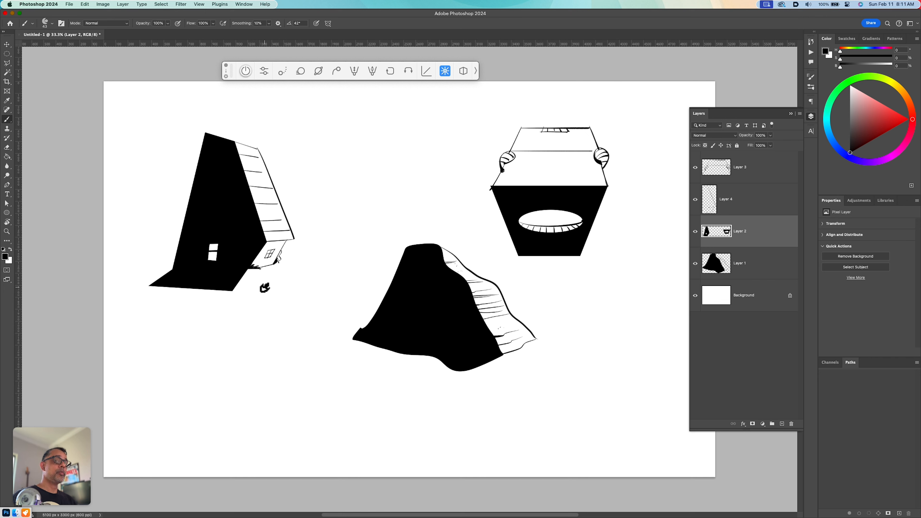
- Add a new layer above Layer 2, brush a trial oval outline to the right of the mound, and undo the oval
key("alt+shift+super+n")
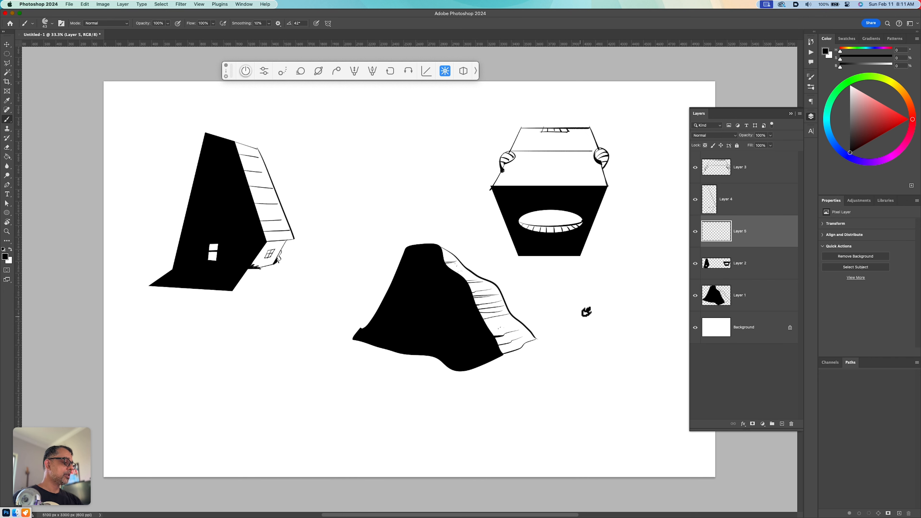
mouse_move(581, 312)
left_mouse_down()
mouse_move(638, 329)
mouse_move(600, 297)
left_mouse_up()
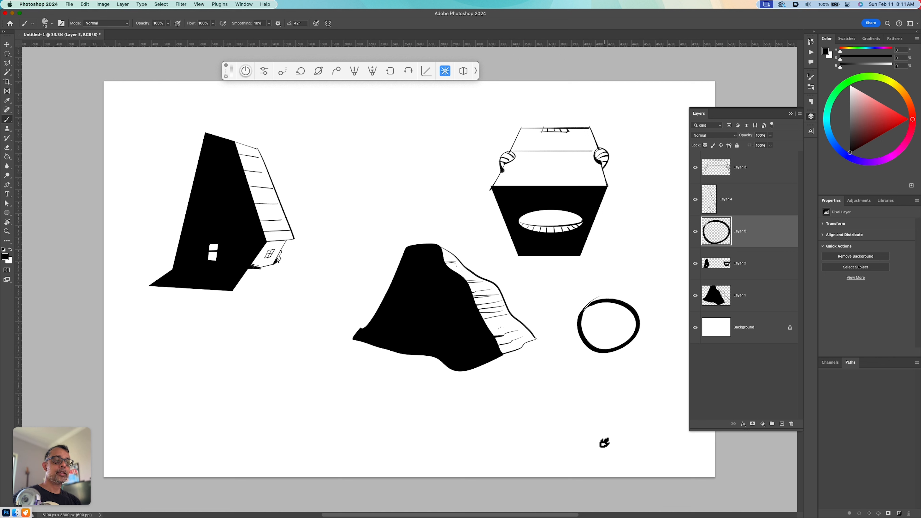
key("super+z")
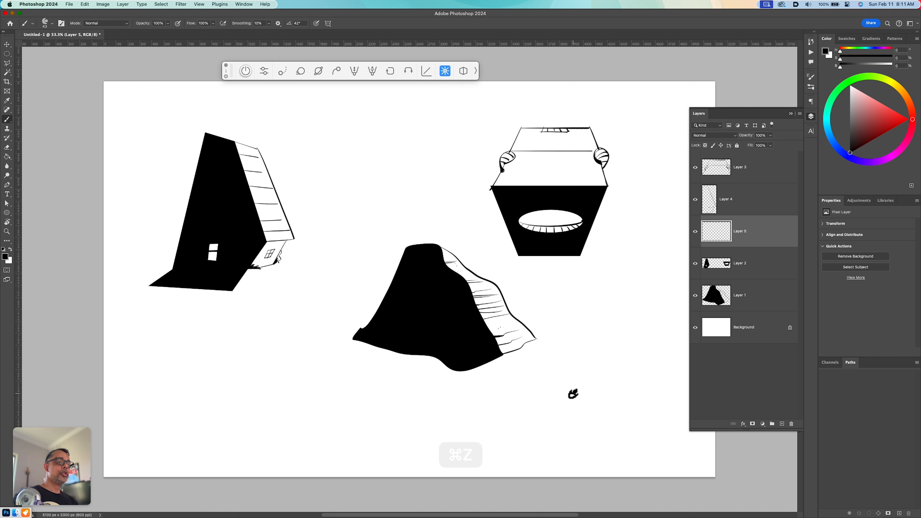